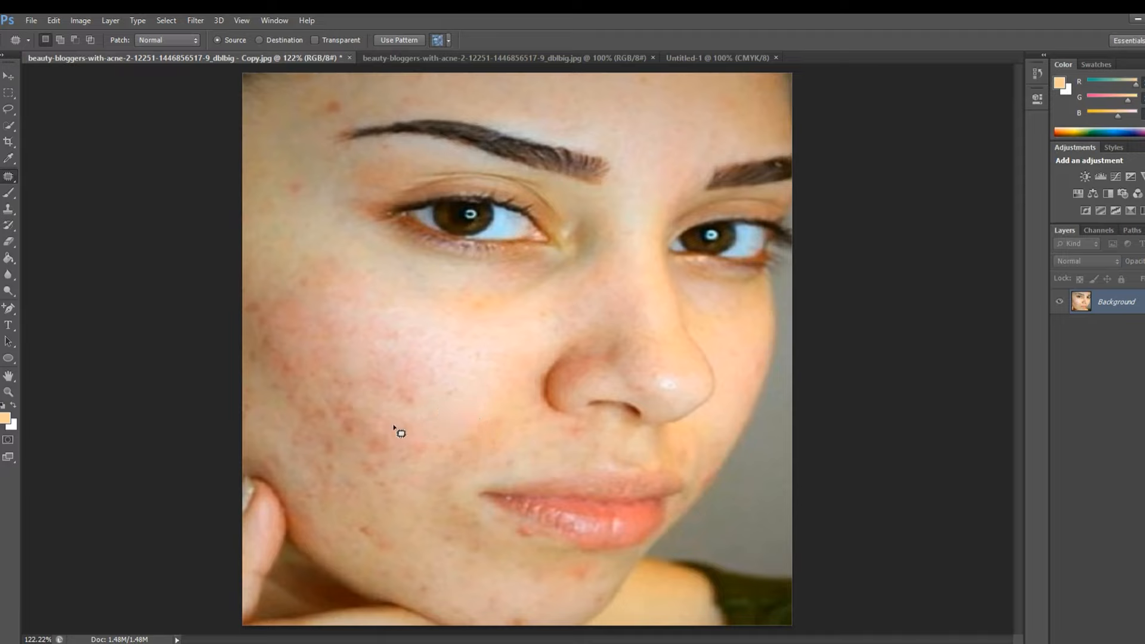
Patch the acne spots on the lower cheek and jaw with clean skin using the Patch tool in Source mode
mouse_move(394, 431)
mouse_down()
mouse_move(386, 442)
mouse_move(439, 417)
mouse_move(425, 440)
mouse_up()
drag(417, 441, 455, 412)
drag(370, 525, 400, 522)
click(362, 399)
mouse_move(337, 415)
mouse_down()
mouse_move(366, 401)
mouse_move(429, 412)
mouse_up()
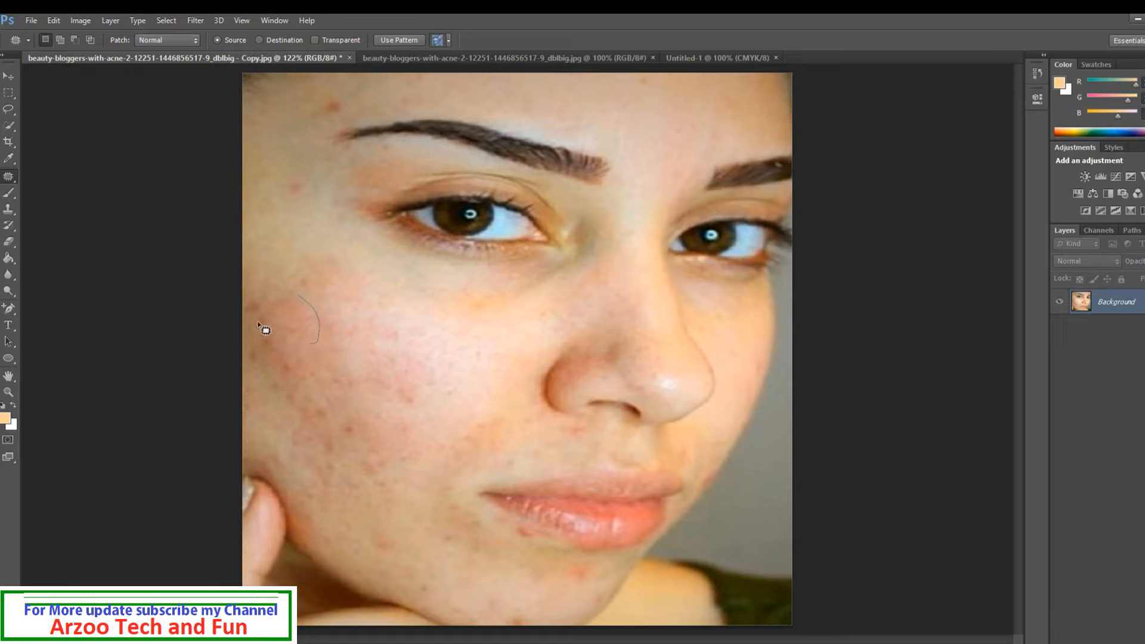
Patch the red blemishes on the outer, middle and lower cheek with smoother skin from nearby areas
mouse_move(300, 298)
mouse_down()
mouse_move(294, 314)
mouse_move(314, 266)
mouse_up()
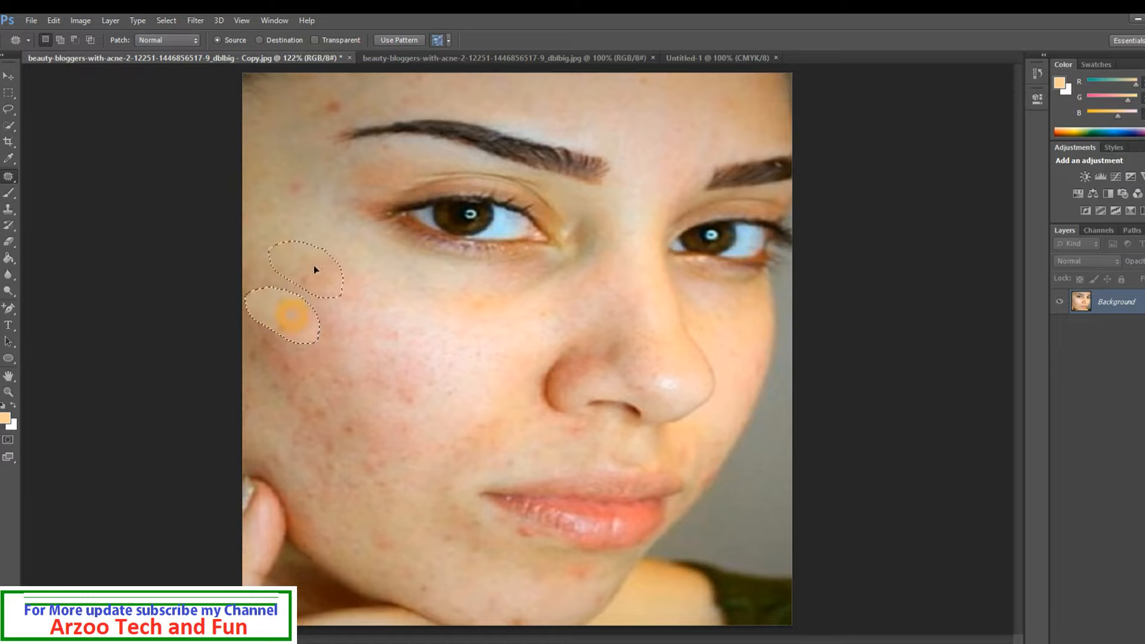
mouse_move(418, 310)
mouse_down()
mouse_move(397, 377)
mouse_move(347, 338)
mouse_move(411, 305)
mouse_move(423, 324)
mouse_move(398, 339)
mouse_up()
drag(397, 339, 380, 355)
drag(424, 405, 453, 401)
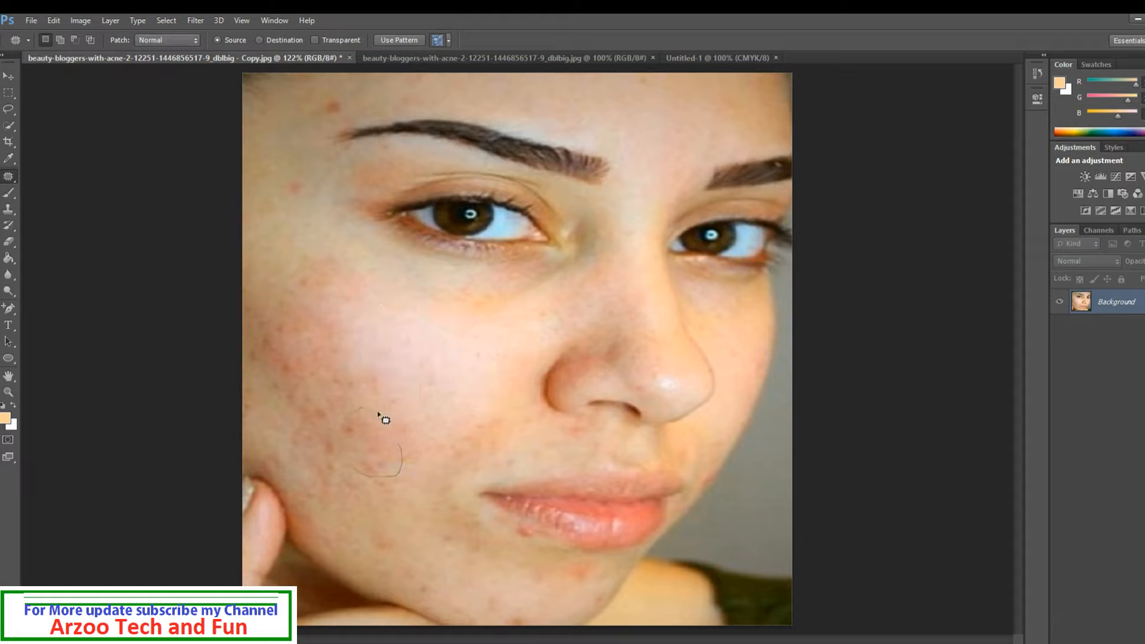
drag(399, 447, 399, 451)
drag(373, 455, 441, 400)
Patch the blemishes below the lips and on the chin, and the shaded side of the nose, with nearby skin
drag(523, 526, 536, 539)
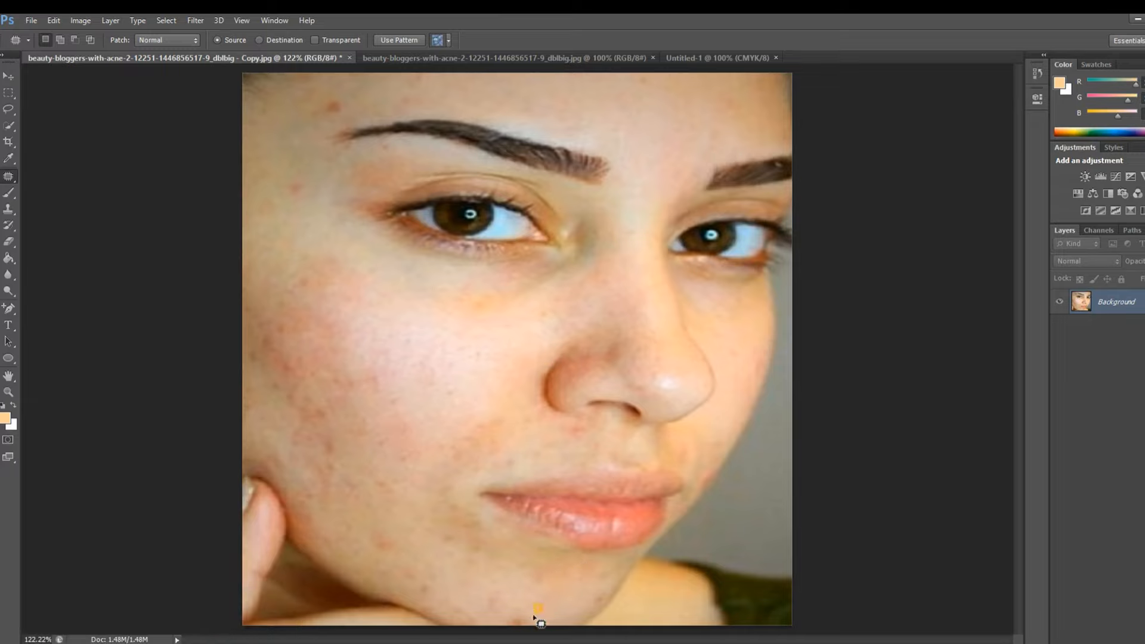
drag(532, 614, 524, 615)
drag(427, 540, 423, 533)
mouse_move(622, 326)
mouse_down()
mouse_move(634, 354)
mouse_move(543, 400)
mouse_up()
click(741, 609)
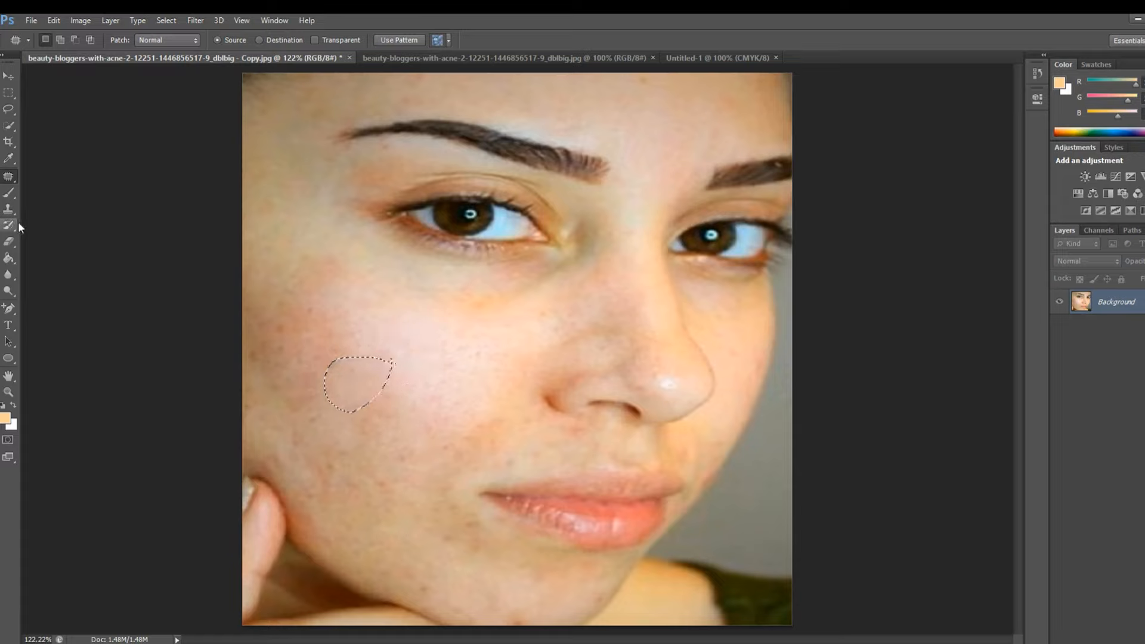
Paint skin tone softly over the face and chin with the Brush at size 125, 29% opacity and 39% flow
click(9, 192)
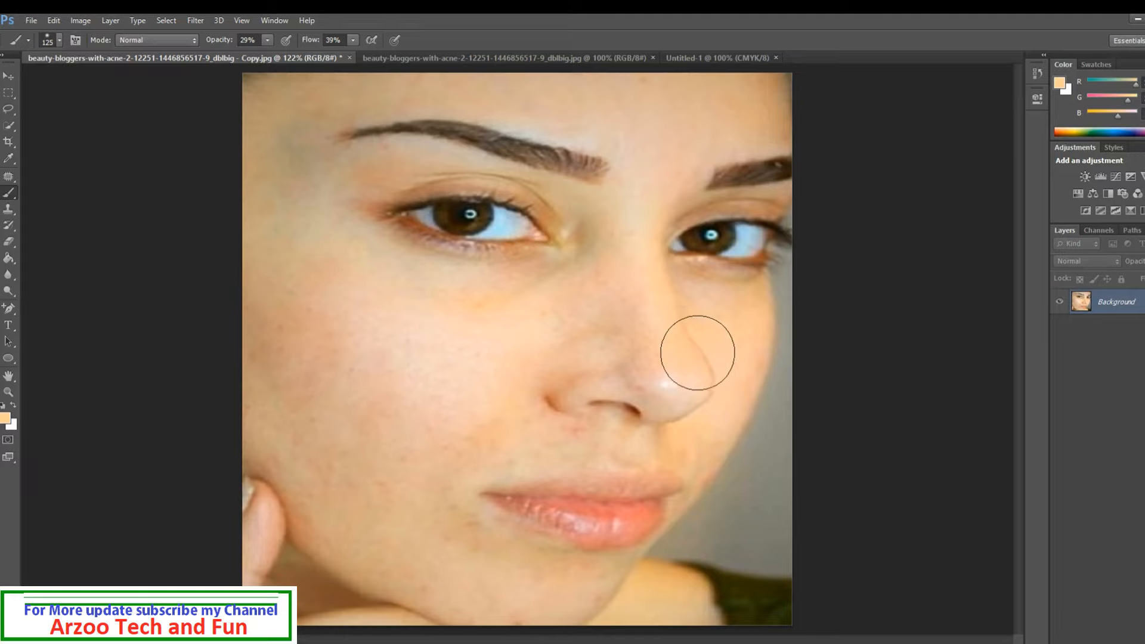
mouse_move(594, 446)
mouse_down()
mouse_move(509, 457)
mouse_move(584, 450)
mouse_move(704, 491)
mouse_move(582, 611)
mouse_up()
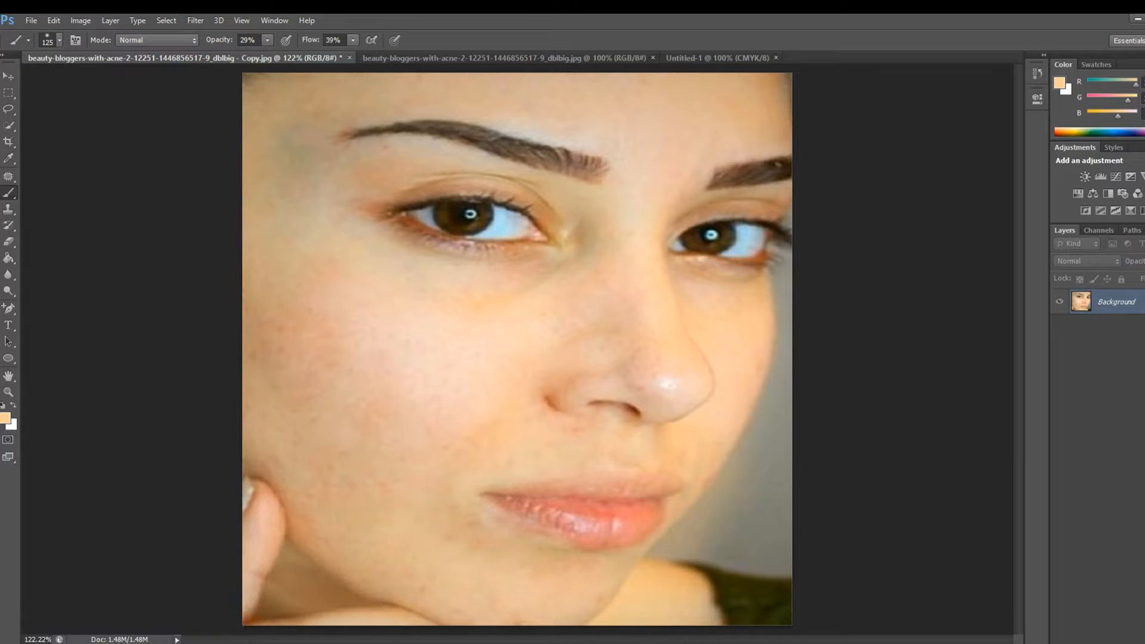
Convert the locked Background of the face photo into a regular editable layer
double_click(1124, 302)
click(699, 227)
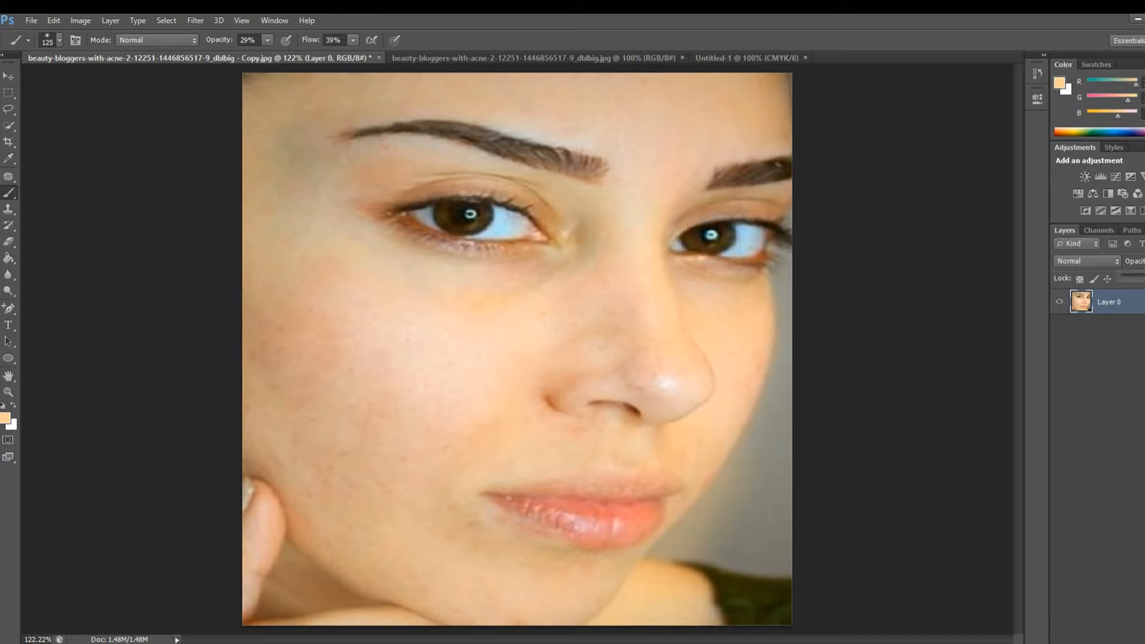
drag(1144, 279, 1144, 279)
click(1140, 311)
Darken the face photo's midtones with an RGB Curves adjustment, placing a point at input 112 and output 101
click(78, 24)
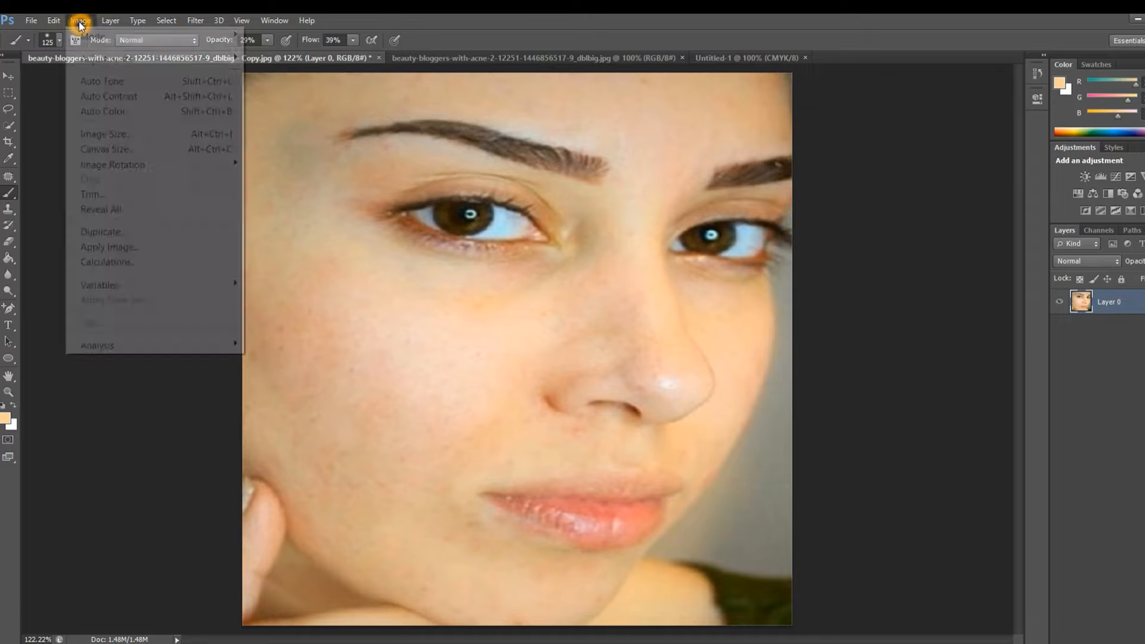
click(125, 61)
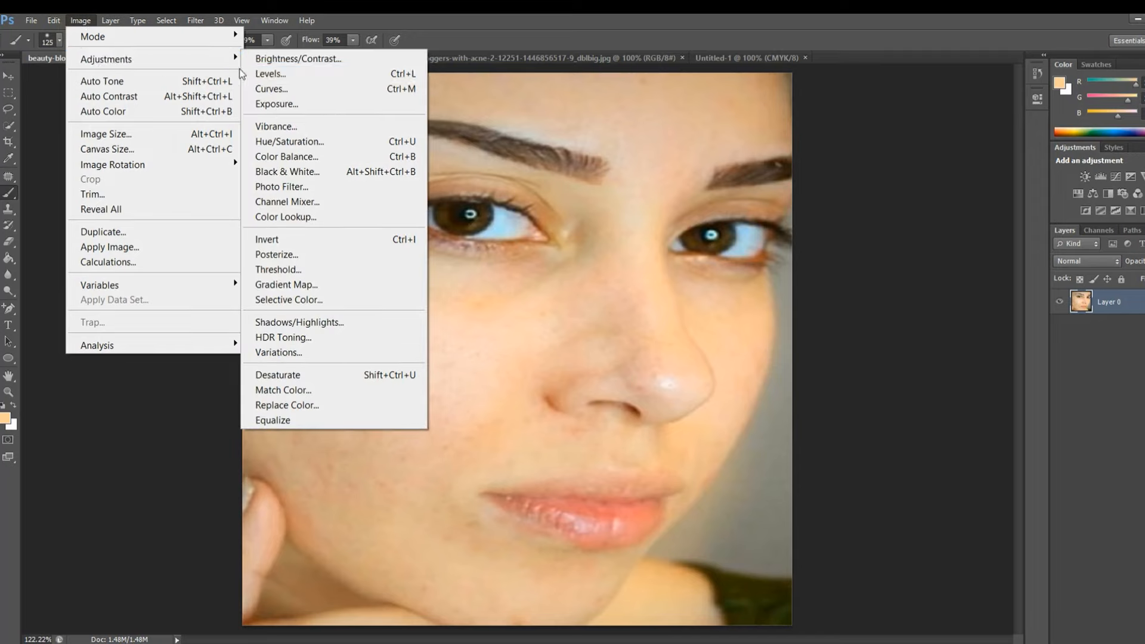
click(305, 94)
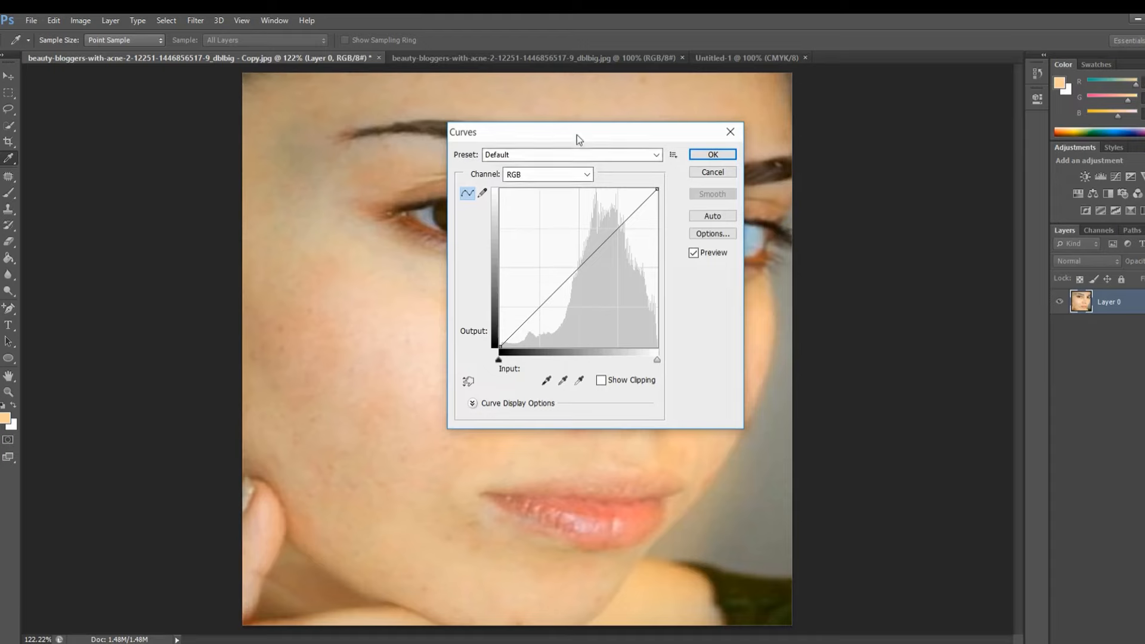
drag(577, 135, 864, 148)
click(868, 281)
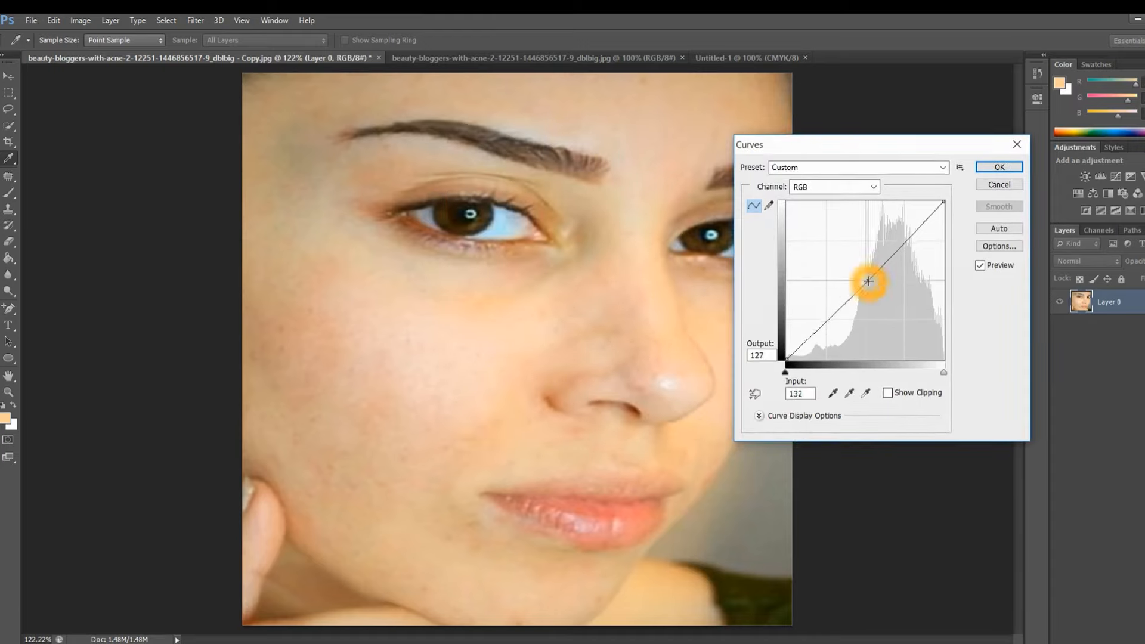
mouse_move(868, 281)
mouse_down()
mouse_move(895, 299)
mouse_move(860, 278)
mouse_up()
mouse_move(859, 277)
mouse_down()
mouse_move(851, 269)
mouse_move(856, 297)
mouse_up()
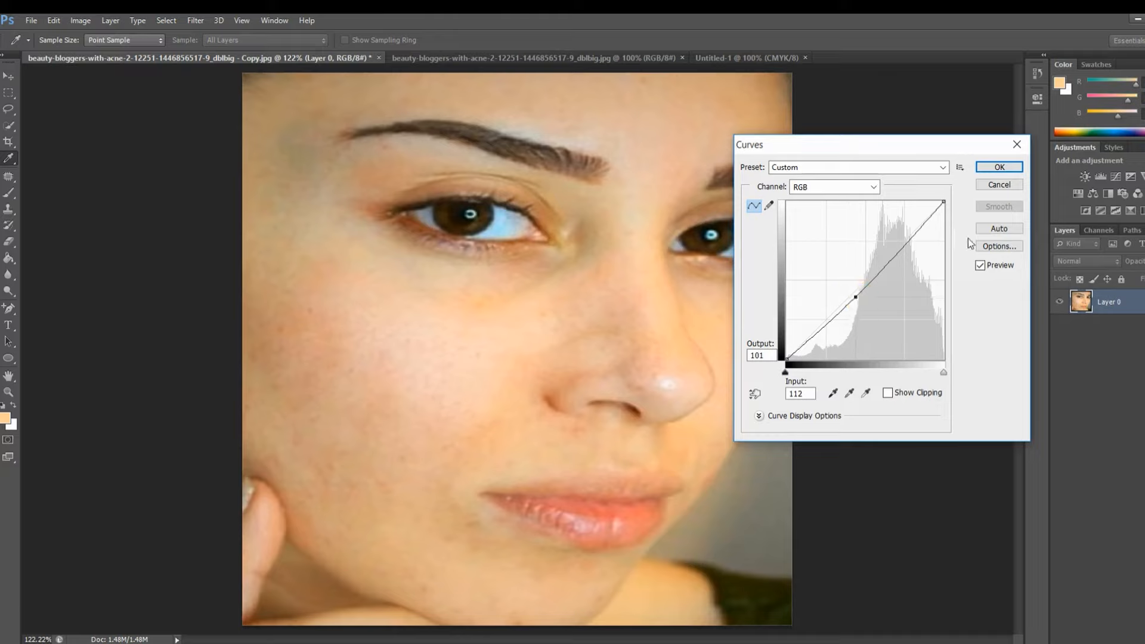
click(991, 169)
key(b)
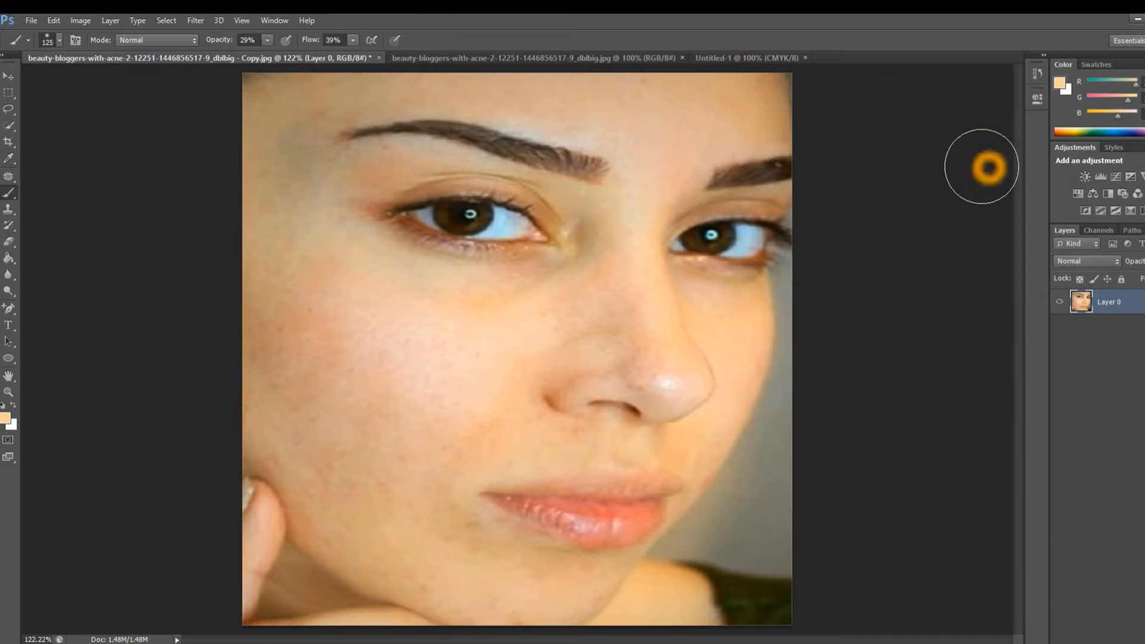
Switch to the back photo images (1).jpg and duplicate its Background layer within the same document
click(45, 272)
click(388, 414)
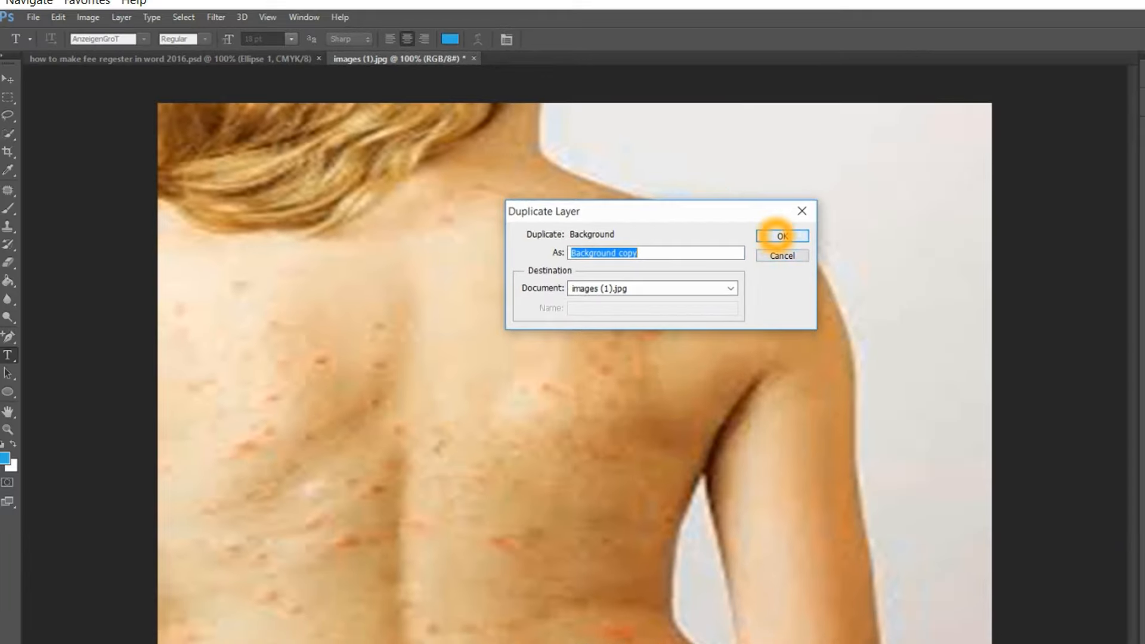
click(780, 236)
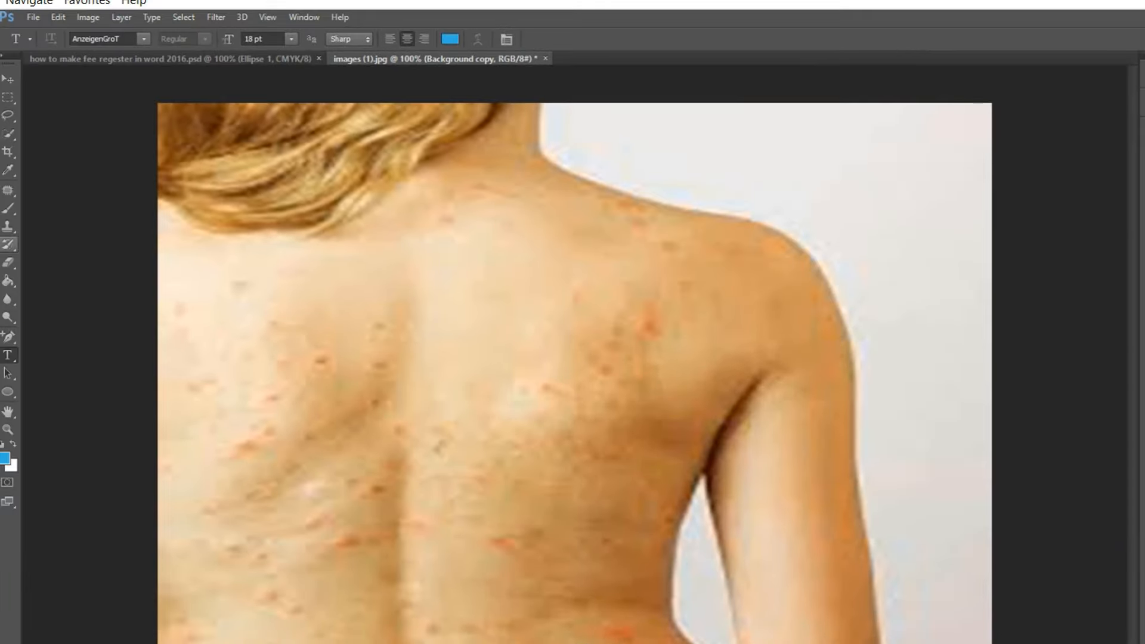
Heal the red spots on the shoulder and back with the Content-Aware Spot Healing Brush at size 40
click(10, 191)
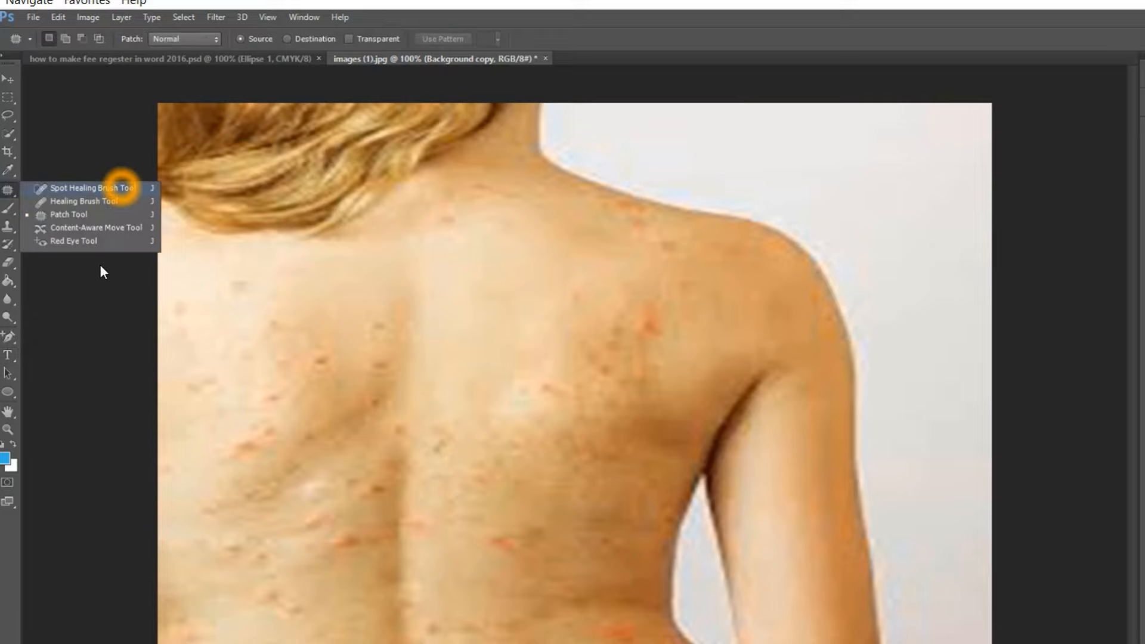
click(122, 187)
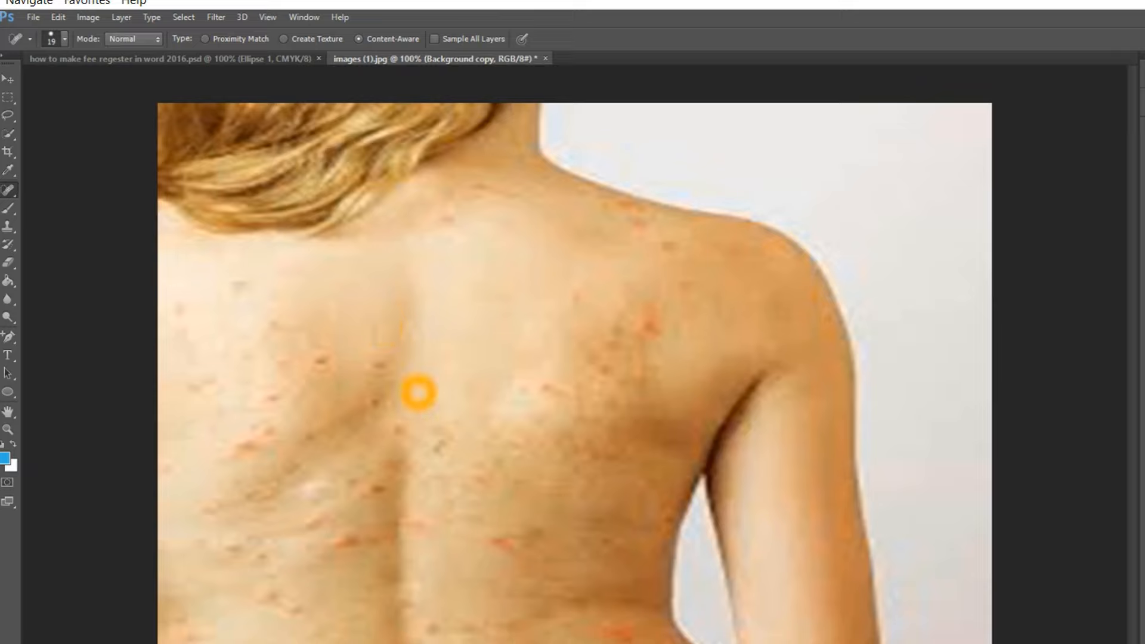
key(bracketright)
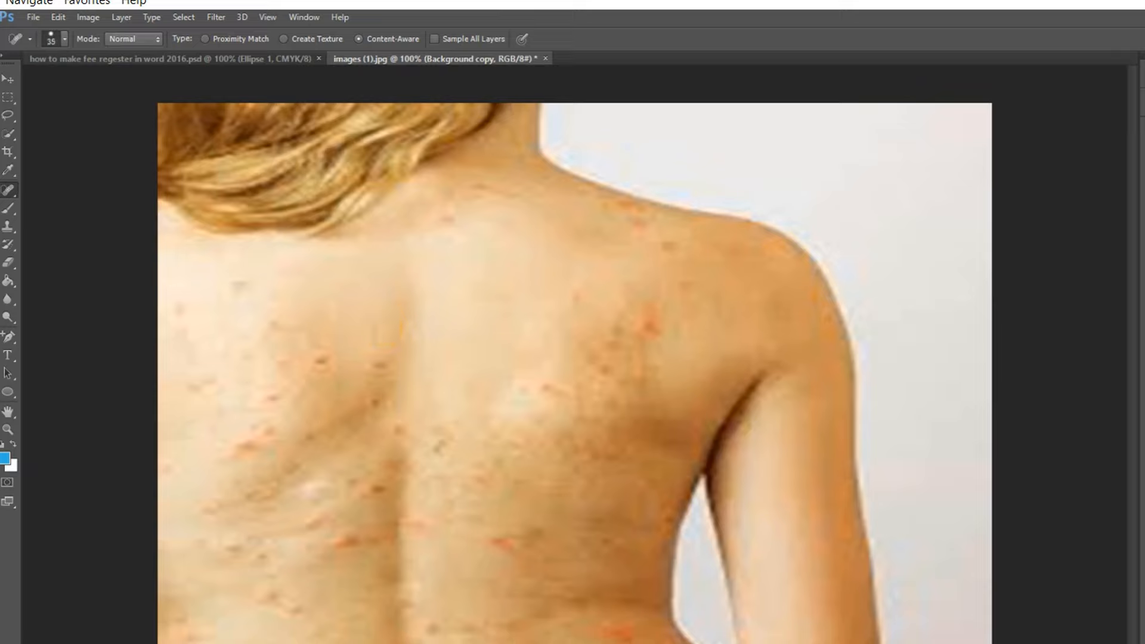
key(bracketright)
key(bracketright)
click(378, 368)
click(453, 221)
click(631, 203)
click(639, 224)
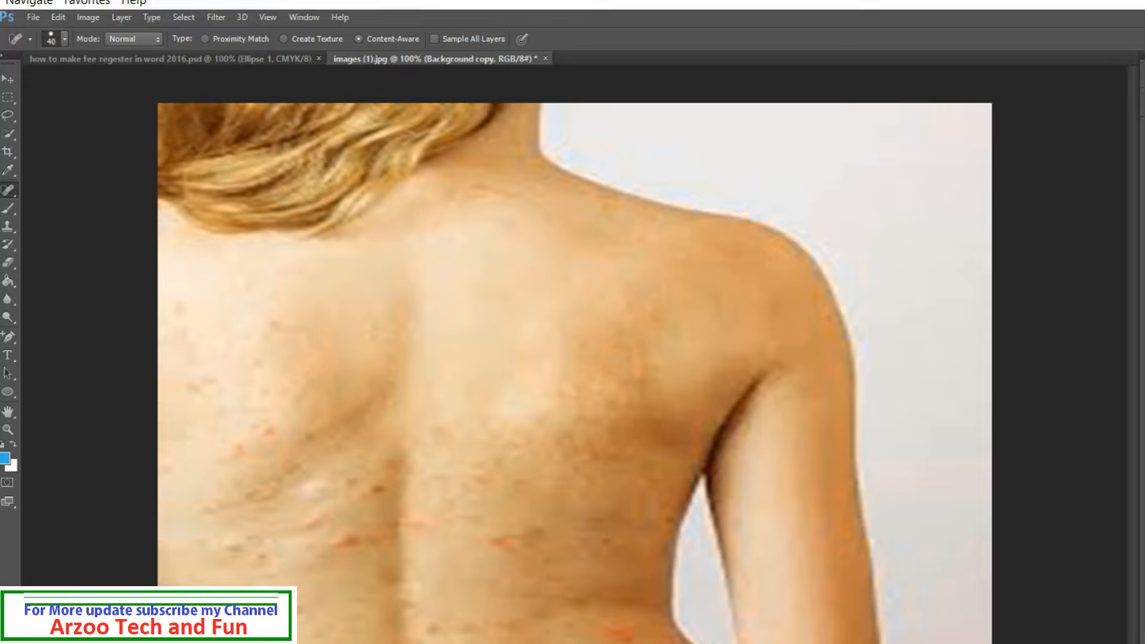
click(383, 514)
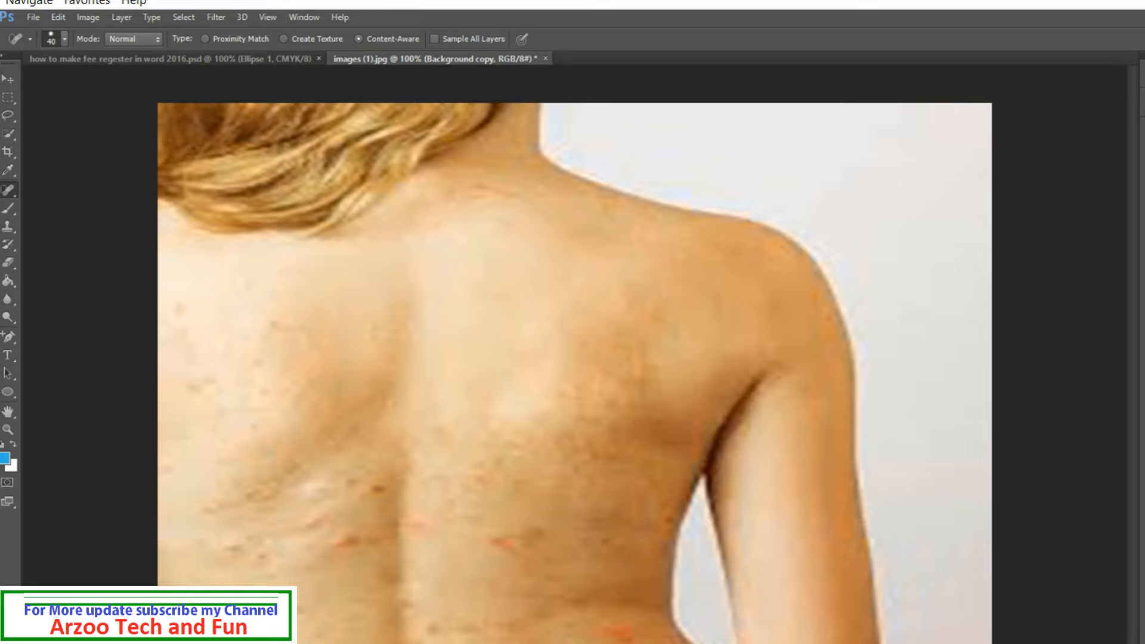
click(382, 493)
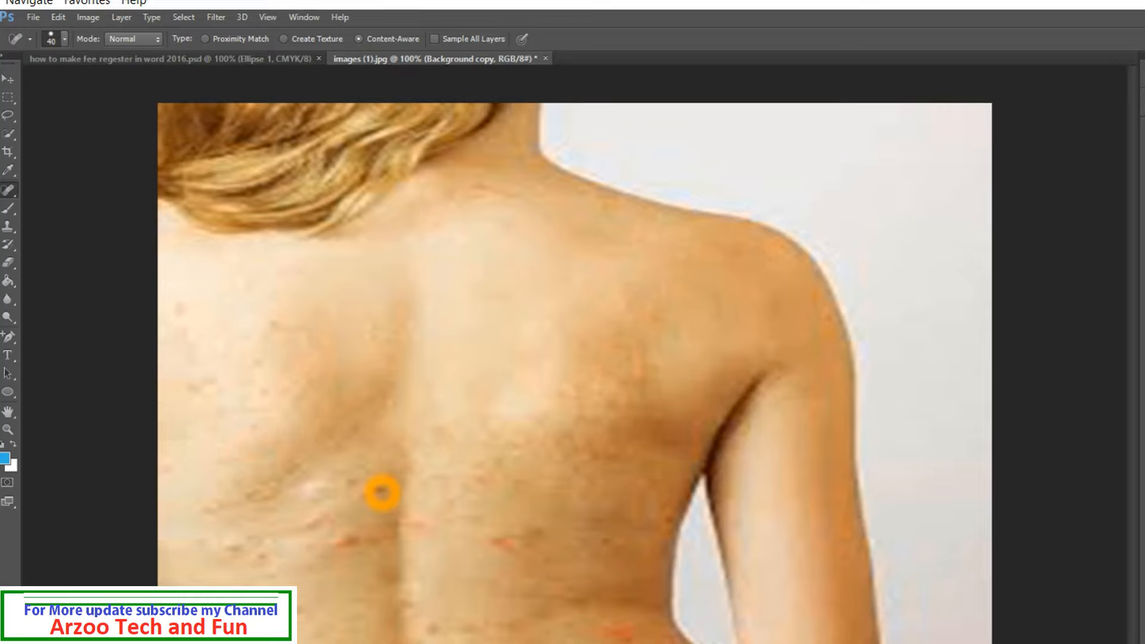